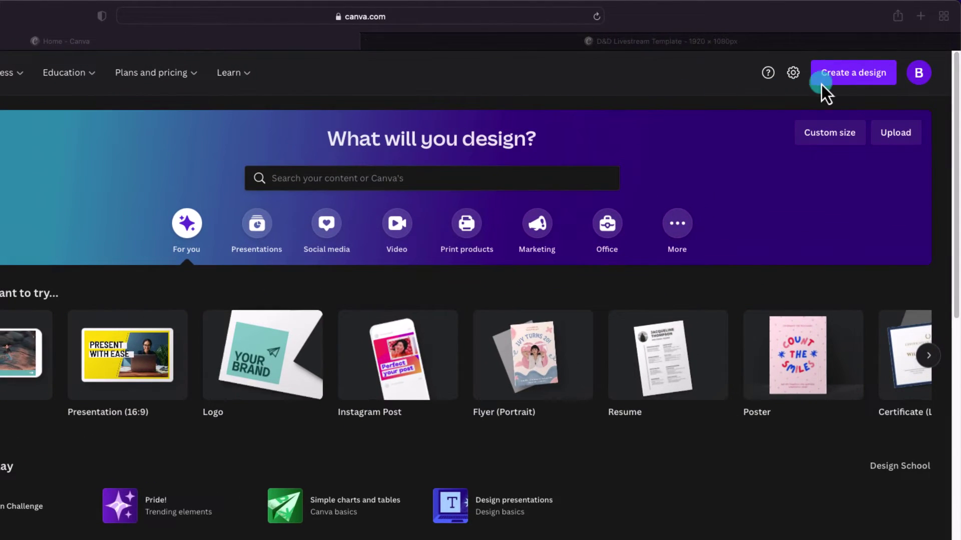
Start a custom-size design and enter 1920 × 1080 px as its dimensions.
{"action": "left_click", "coordinate": [832, 83]}
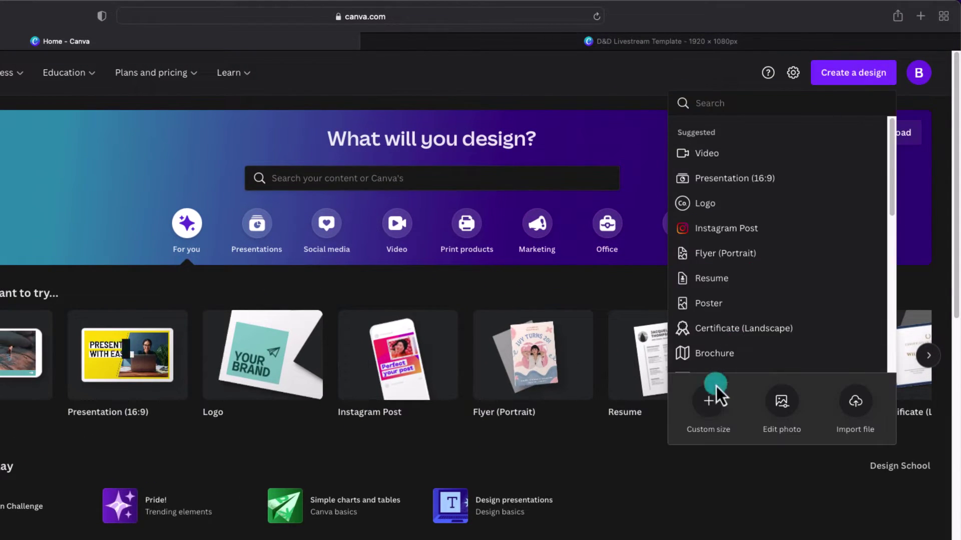
{"action": "left_click", "coordinate": [713, 398]}
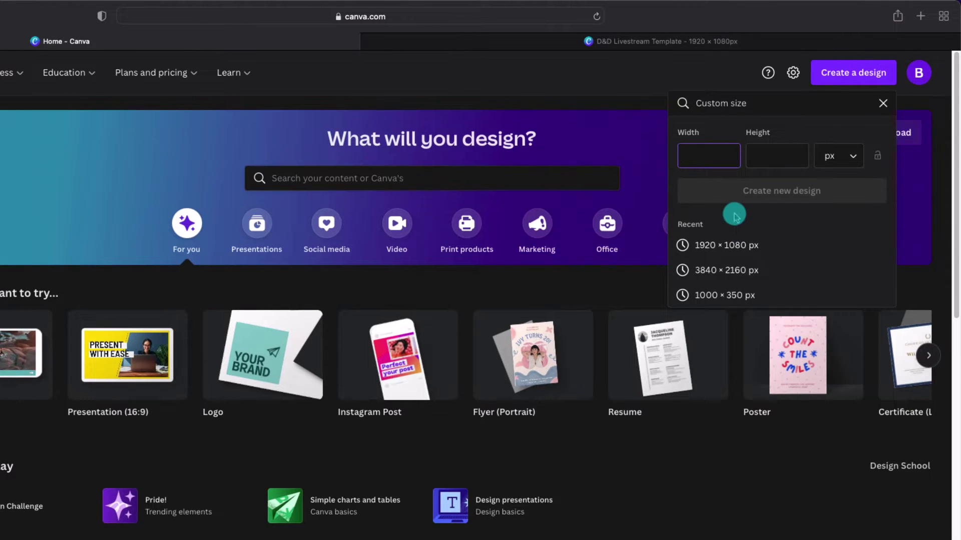
{"action": "type", "text": "1920"}
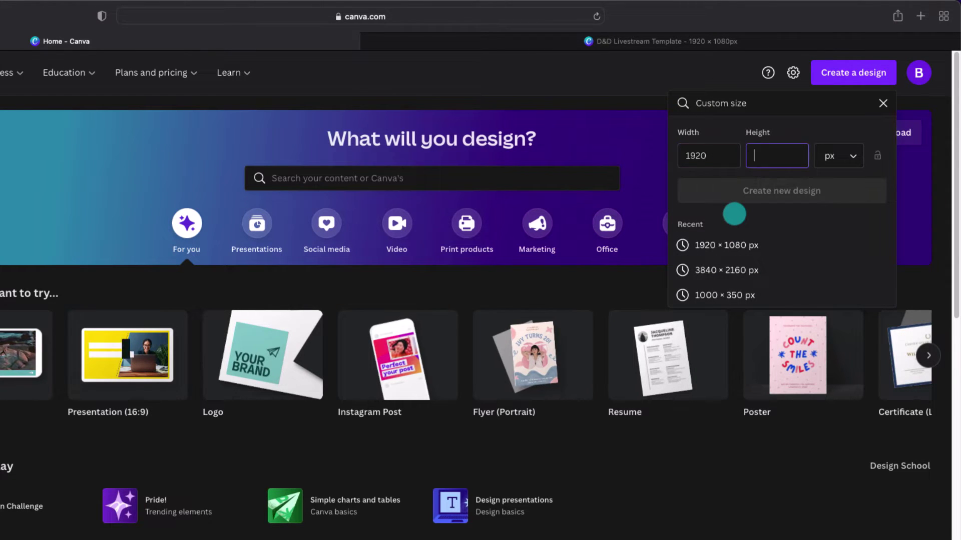
{"action": "type", "text": "1080"}
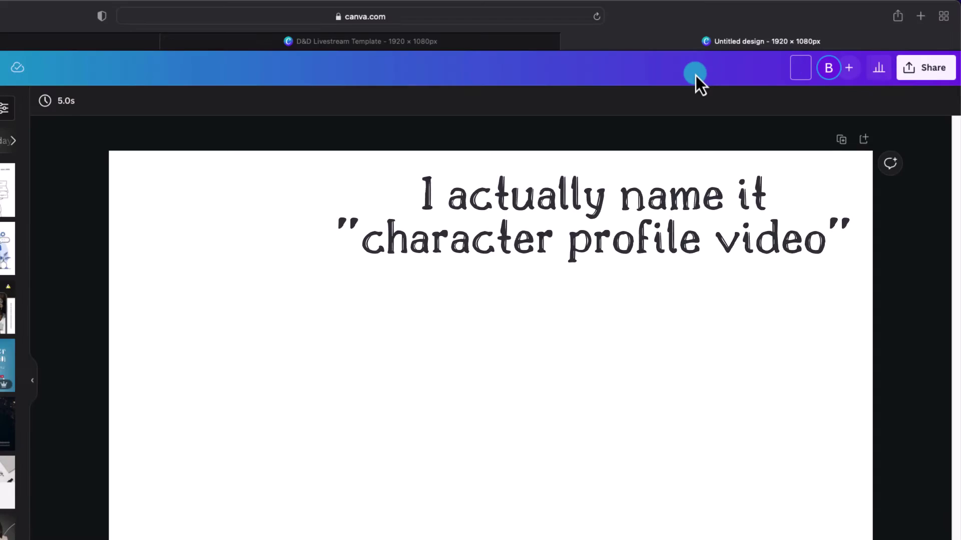
Enter 'Character Profile Video' as the design's title.
{"action": "type", "text": "Character Profile Video"}
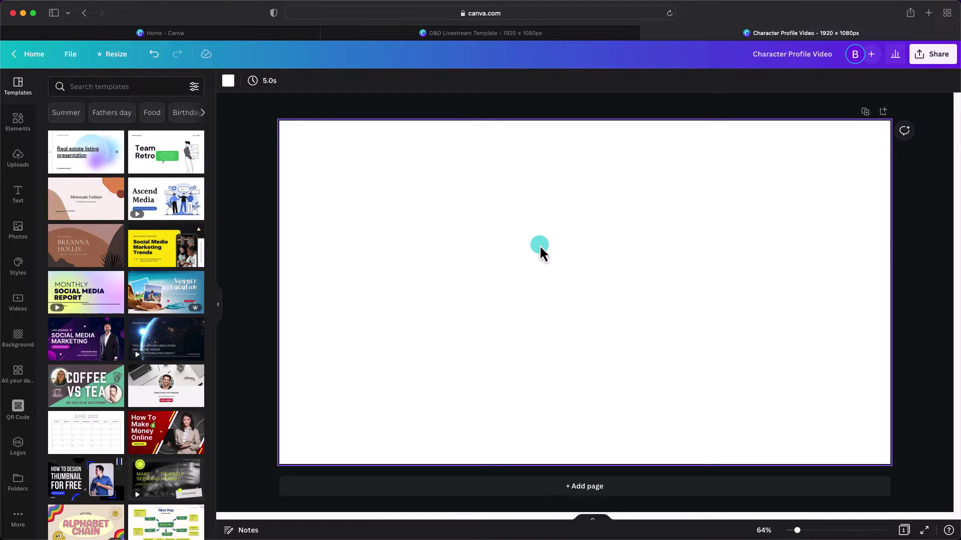
Copy the forest background from the D&D template onto the new design's page.
{"action": "left_click", "coordinate": [497, 36]}
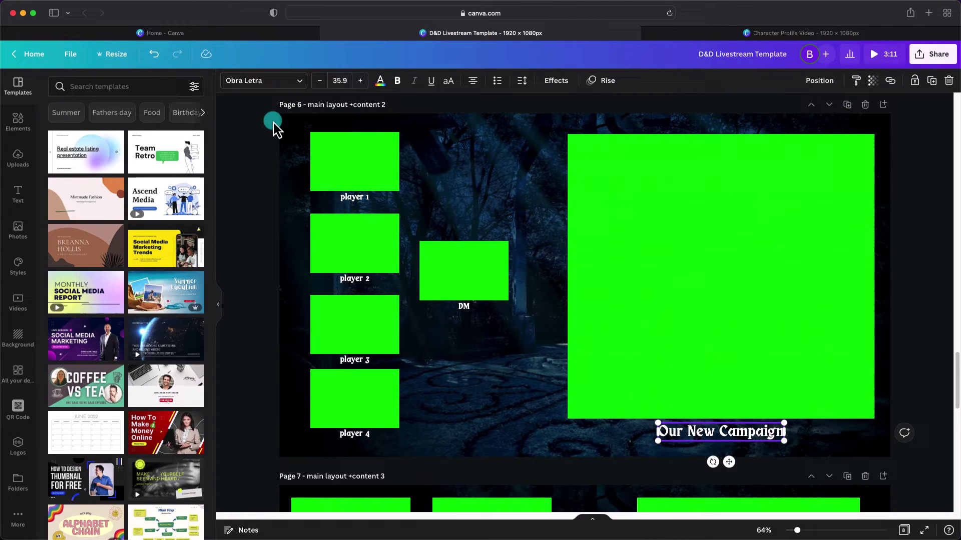
{"action": "left_click", "coordinate": [294, 136]}
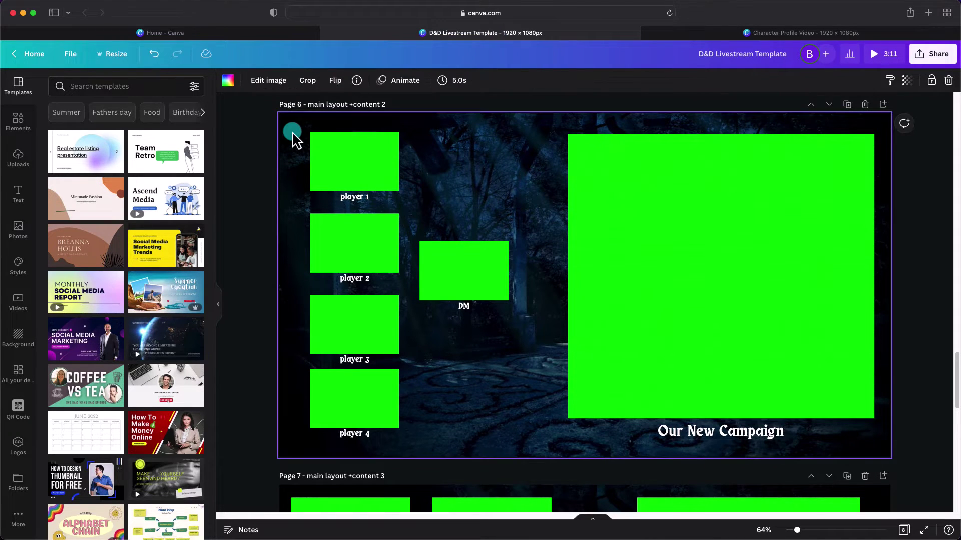
{"action": "left_click", "coordinate": [701, 34]}
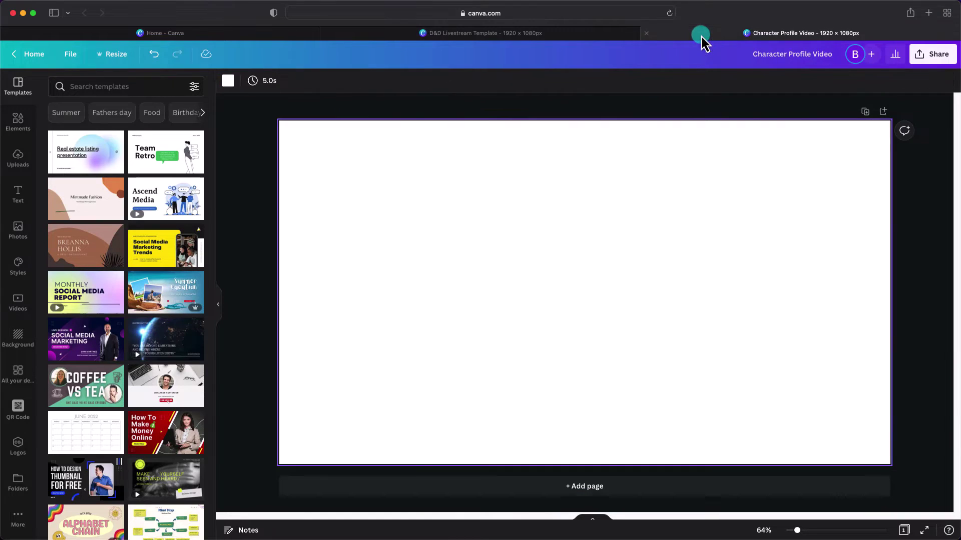
{"action": "key", "text": "cmd+v"}
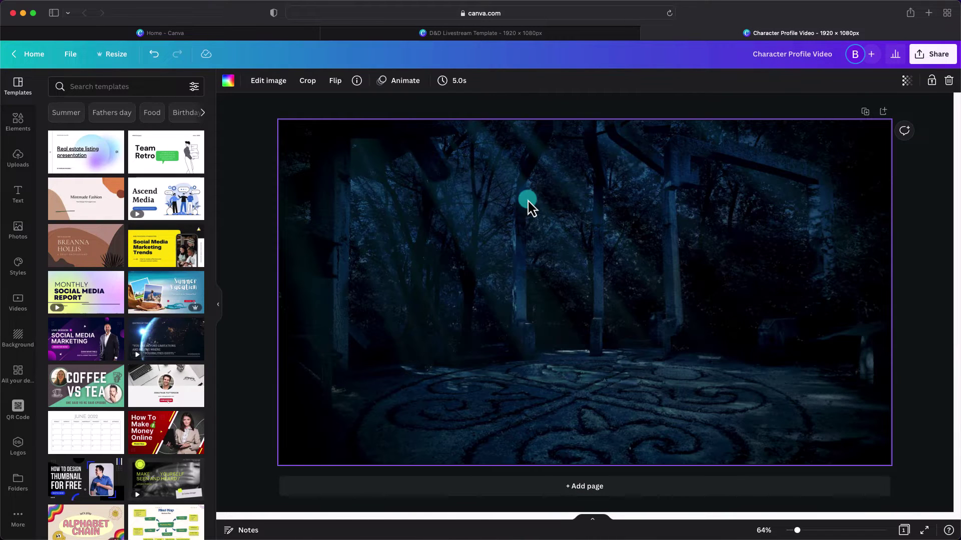
Copy page 6's player, DM and green frames plus campaign title into the new design.
{"action": "left_click", "coordinate": [500, 34]}
{"action": "left_click_drag", "start_coordinate": [269, 123], "coordinate": [926, 453]}
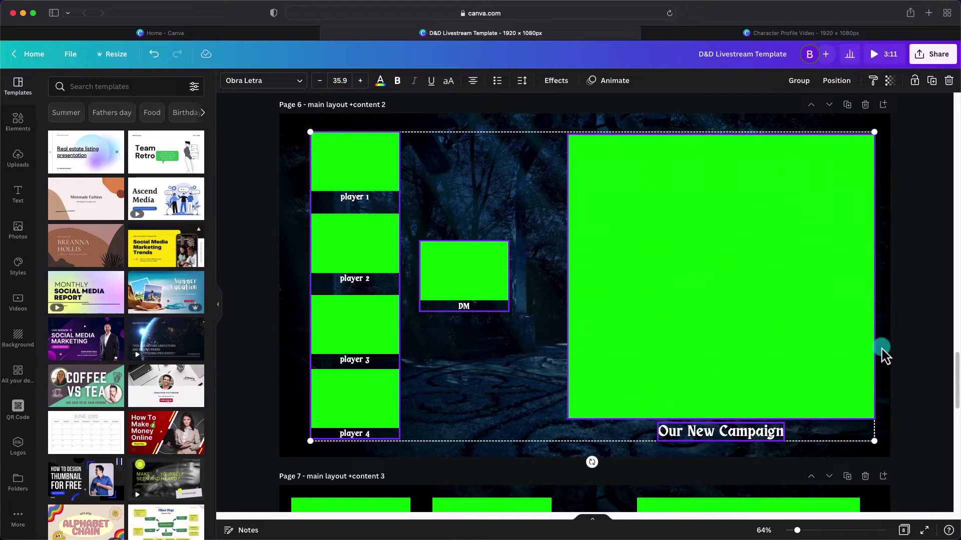
{"action": "left_click", "coordinate": [739, 35]}
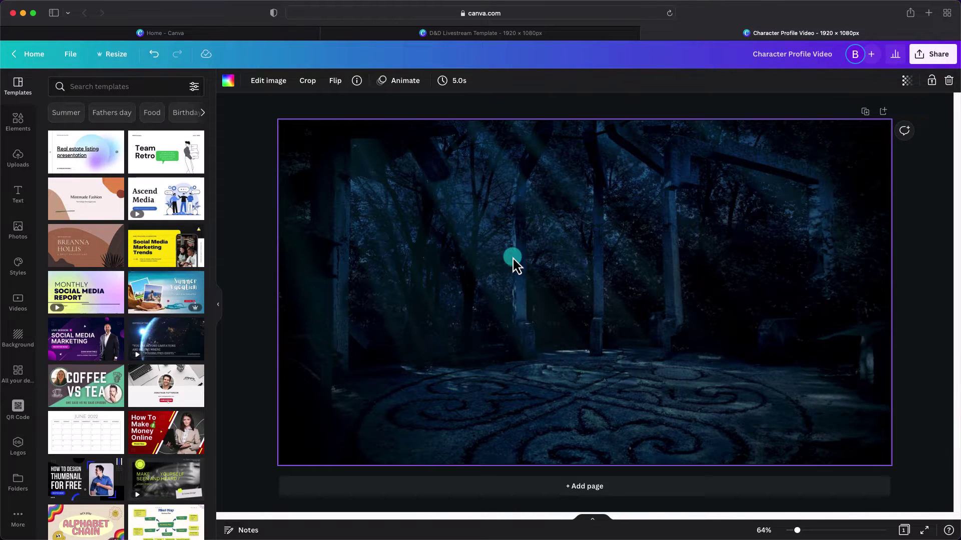
{"action": "key", "text": "super+v"}
{"action": "left_click", "coordinate": [920, 228]}
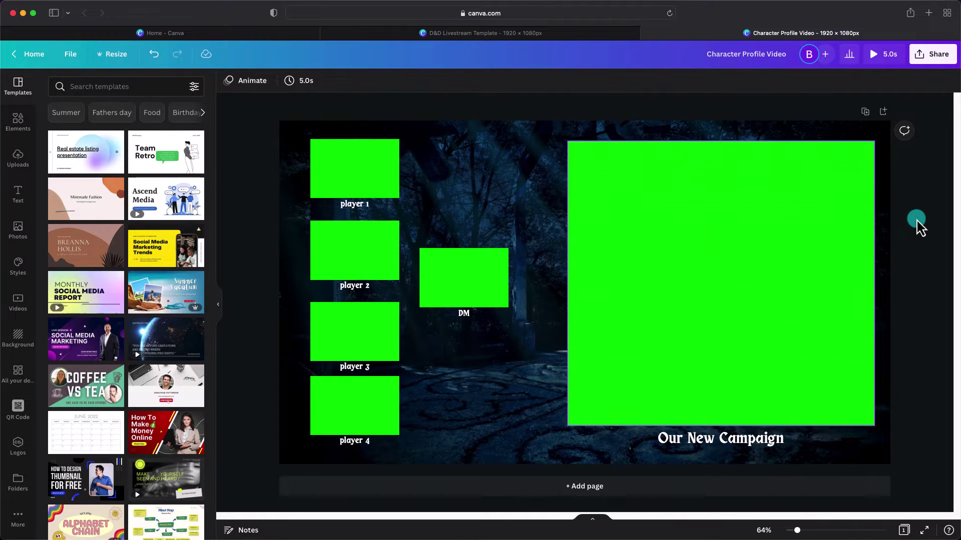
Resize the large green frame to 1090 × 613 and place it beside the DM frame.
{"action": "left_click", "coordinate": [638, 199]}
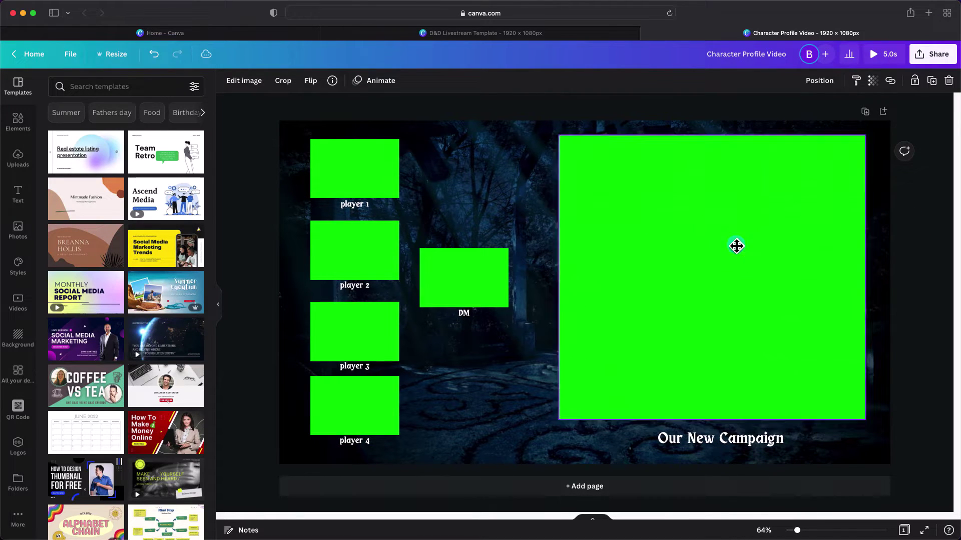
{"action": "left_click_drag", "start_coordinate": [736, 245], "coordinate": [457, 230]}
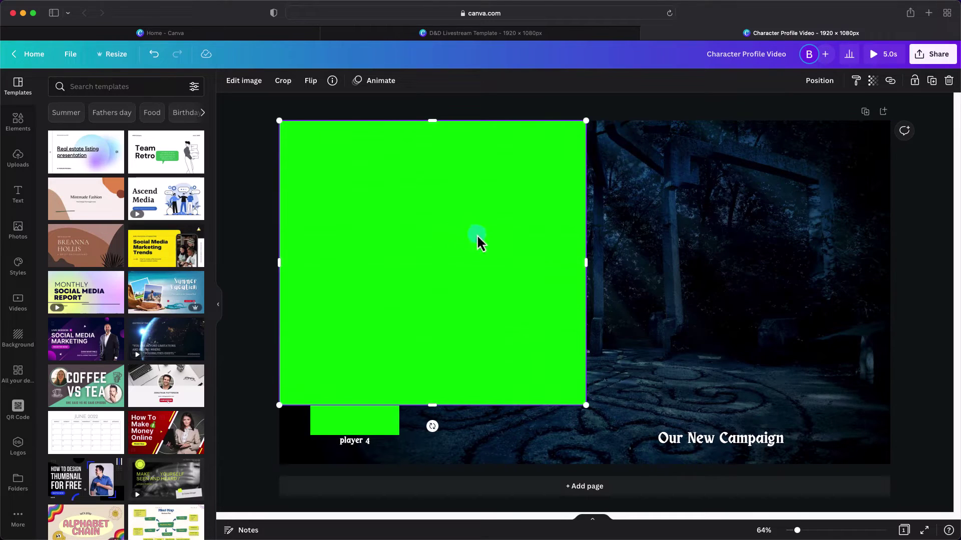
{"action": "left_click_drag", "start_coordinate": [586, 259], "coordinate": [892, 260]}
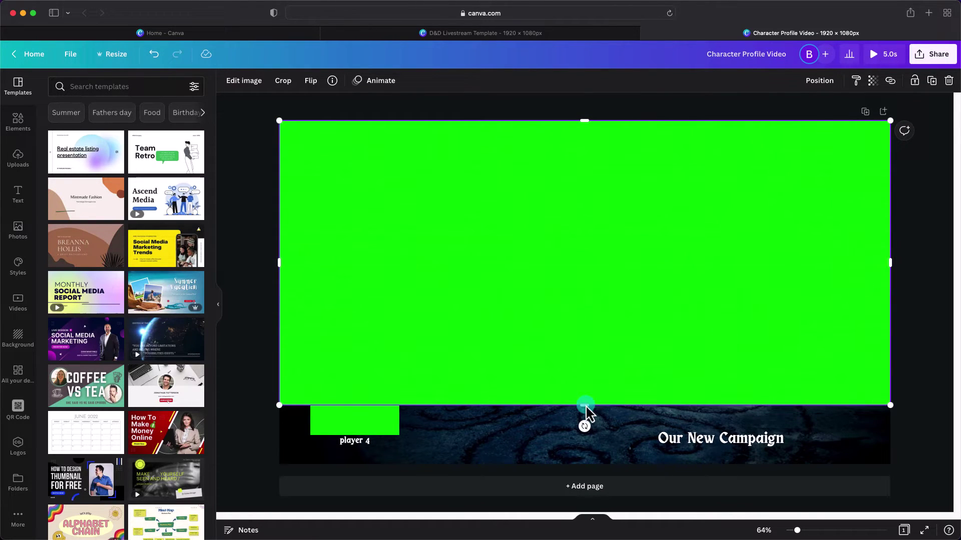
{"action": "left_click_drag", "start_coordinate": [585, 406], "coordinate": [580, 467]}
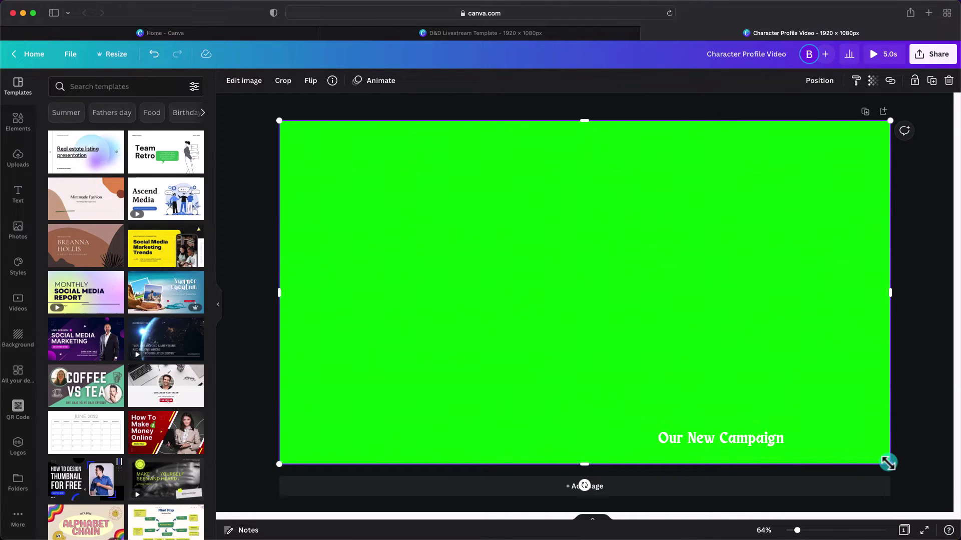
{"action": "left_click_drag", "start_coordinate": [888, 463], "coordinate": [621, 319]}
{"action": "left_click_drag", "start_coordinate": [455, 215], "coordinate": [706, 273]}
{"action": "left_click", "coordinate": [629, 165]}
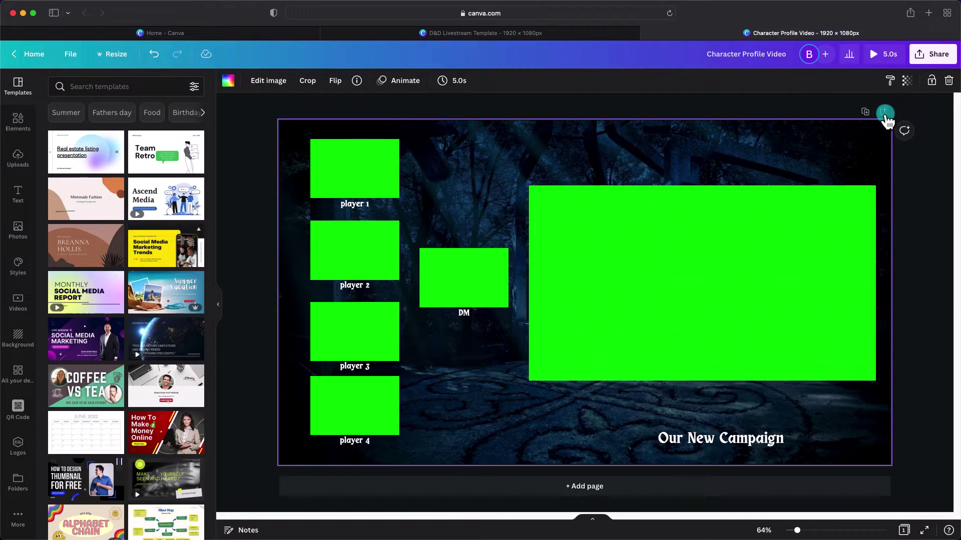
Add a blank page, then delete Page 1 holding the forest layout.
{"action": "left_click", "coordinate": [884, 112]}
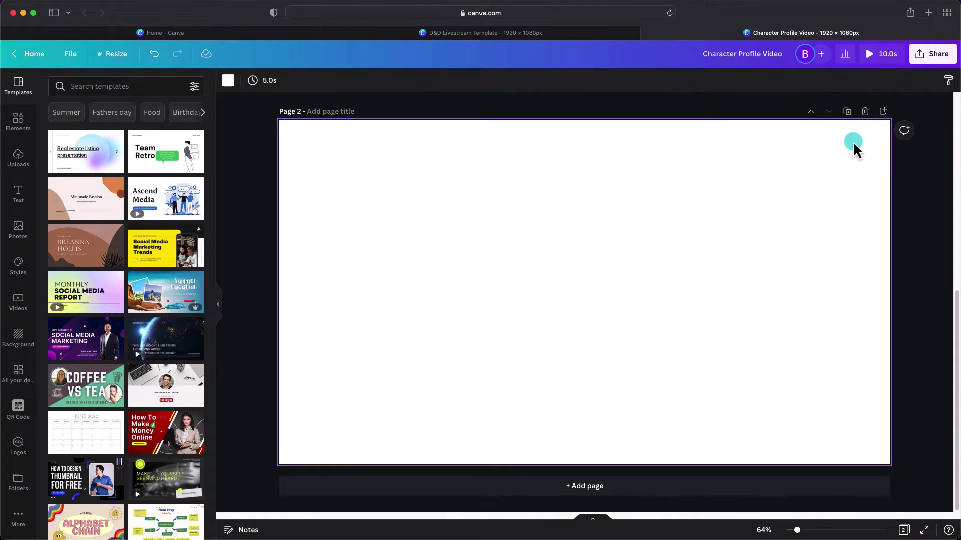
{"action": "scroll", "coordinate": [853, 142], "scroll_direction": "up", "scroll_amount": 5}
{"action": "left_click", "coordinate": [864, 111]}
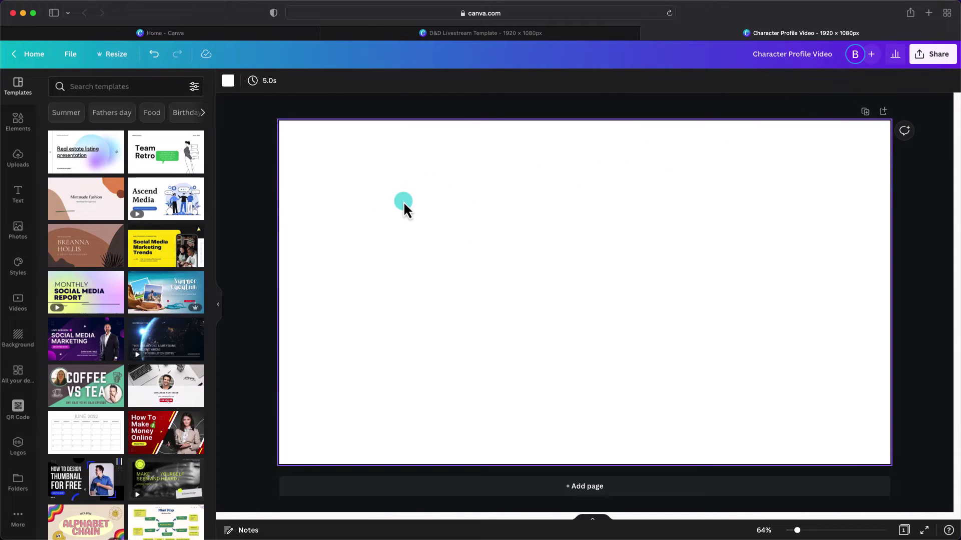
{"action": "scroll", "coordinate": [168, 263], "scroll_direction": "down", "scroll_amount": 5}
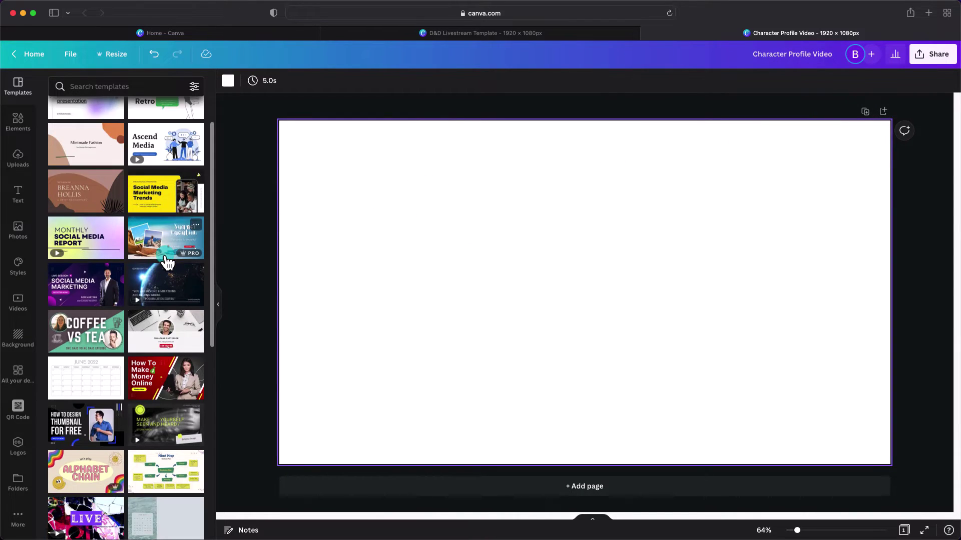
{"action": "scroll", "coordinate": [168, 263], "scroll_direction": "down", "scroll_amount": 15}
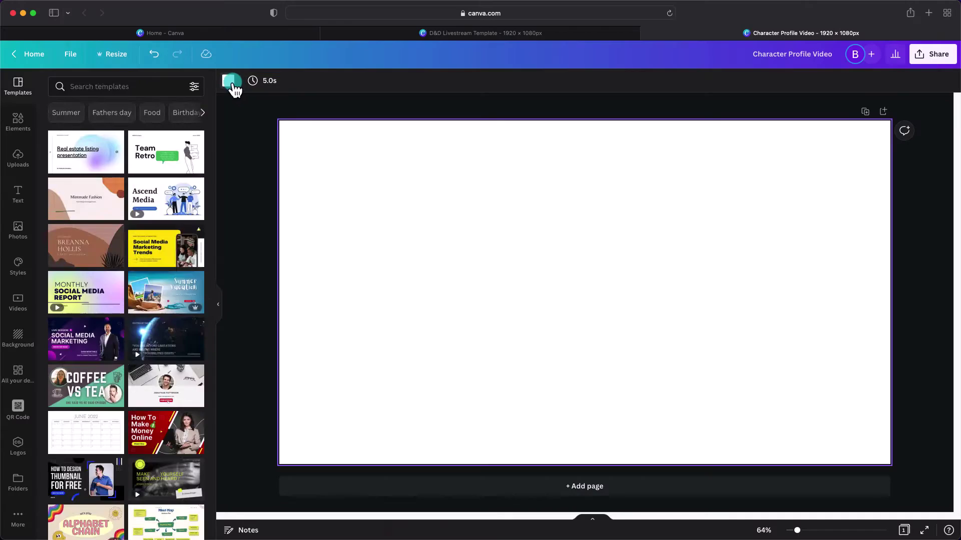
Try turquoise, red, violet and several gradients, settling on the blue sky gradient background.
{"action": "left_click", "coordinate": [229, 85]}
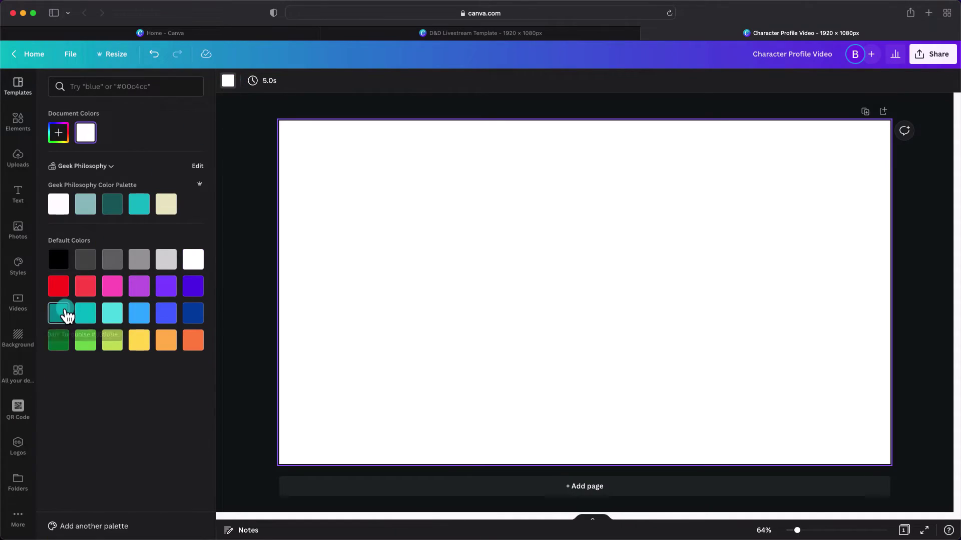
{"action": "left_click", "coordinate": [60, 312]}
{"action": "left_click", "coordinate": [58, 288]}
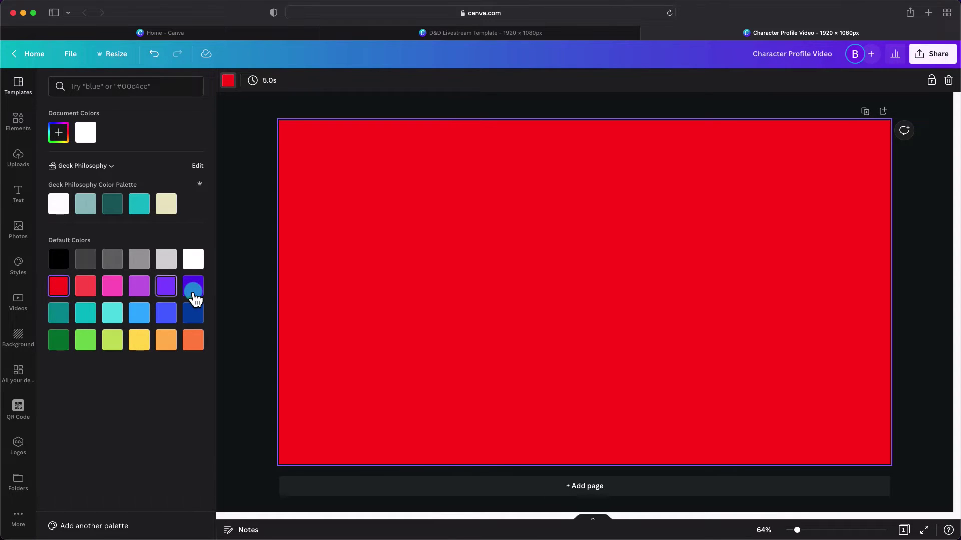
{"action": "left_click", "coordinate": [193, 288]}
{"action": "left_click", "coordinate": [23, 338]}
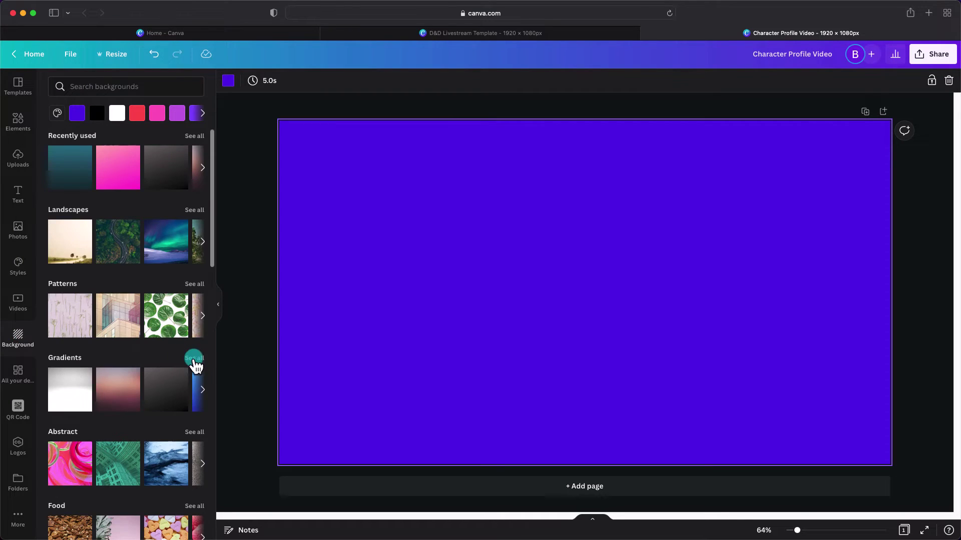
{"action": "left_click", "coordinate": [194, 358]}
{"action": "left_click", "coordinate": [77, 157]}
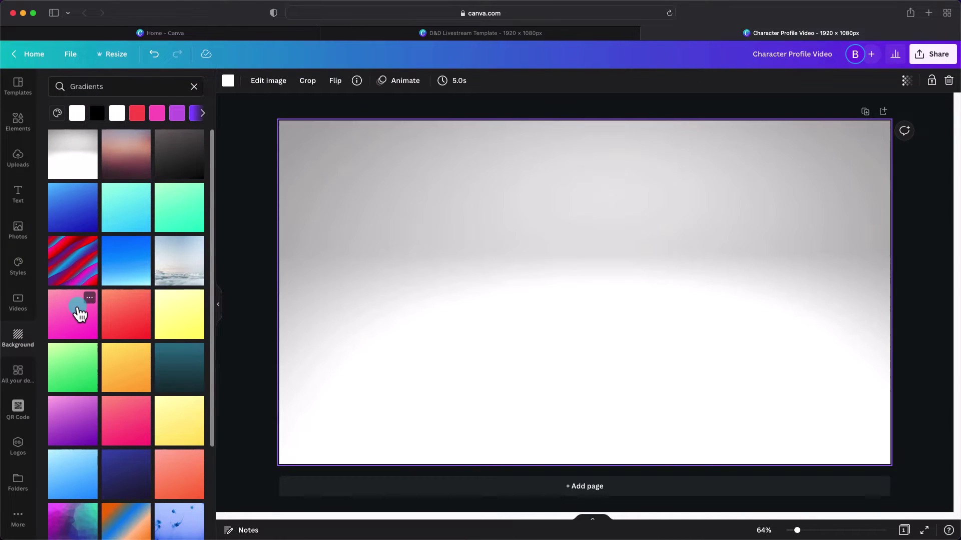
{"action": "left_click", "coordinate": [81, 313]}
{"action": "left_click", "coordinate": [144, 265]}
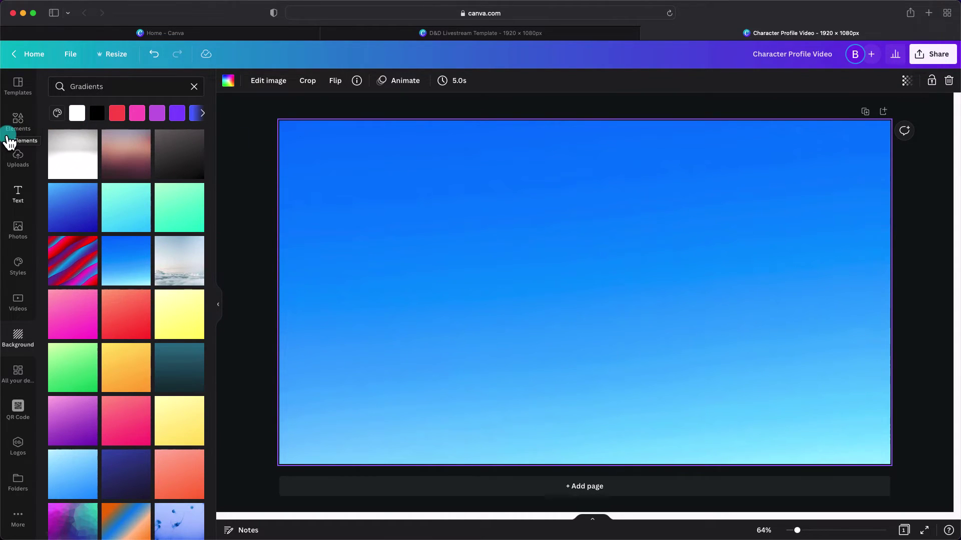
{"action": "left_click", "coordinate": [18, 229]}
Search photos for 'stone' and set the light grey stone texture as the page background.
{"action": "left_click", "coordinate": [119, 87]}
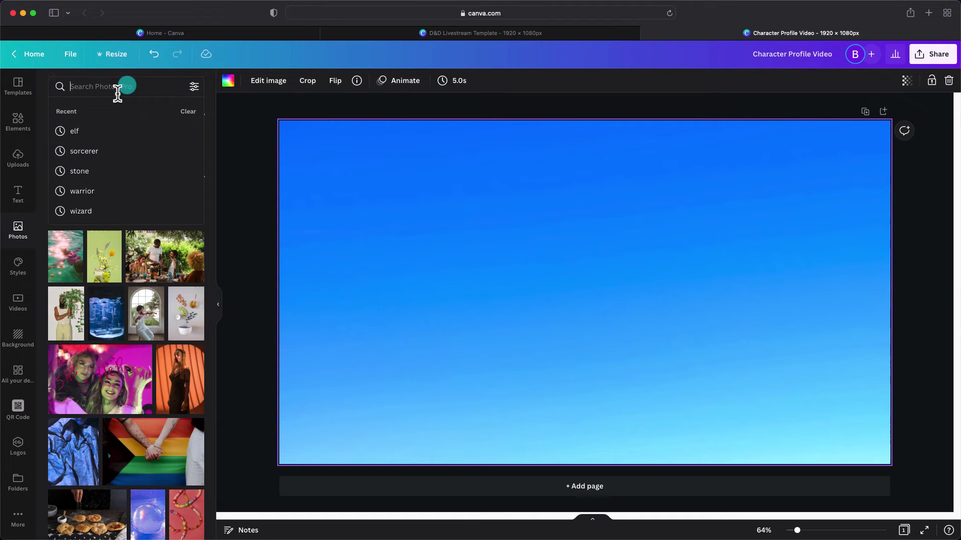
{"action": "type", "text": "stone"}
{"action": "key", "text": "Return"}
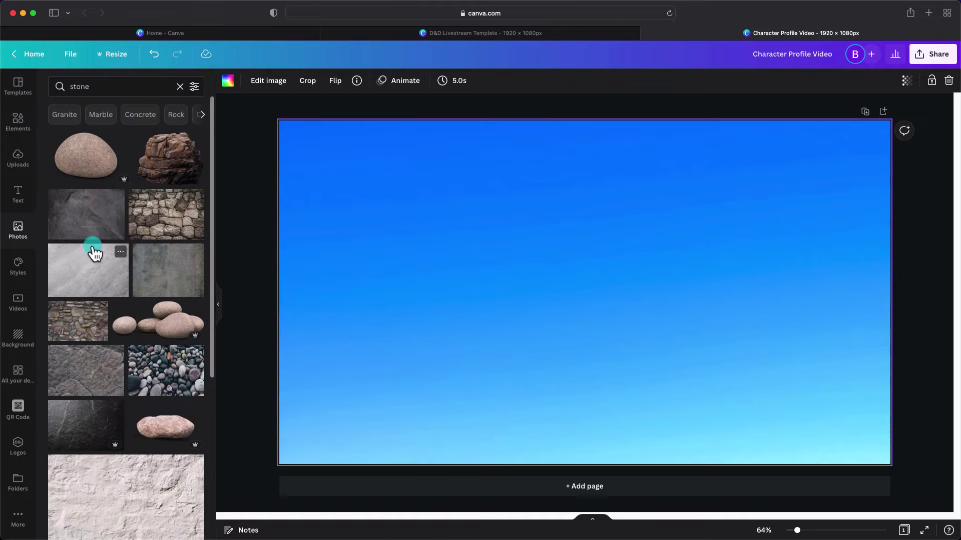
{"action": "left_click_drag", "start_coordinate": [88, 284], "coordinate": [311, 211]}
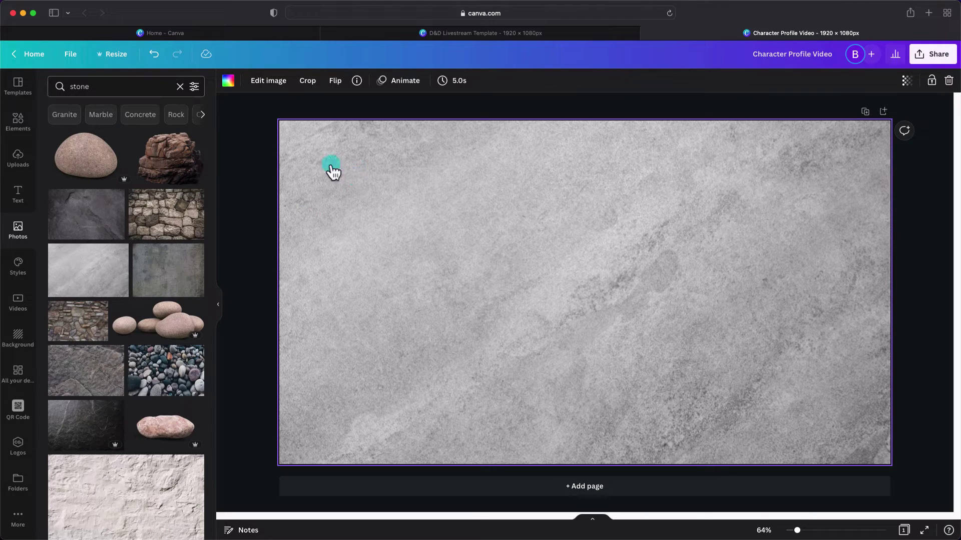
{"action": "left_click", "coordinate": [180, 87]}
{"action": "left_click", "coordinate": [57, 115]}
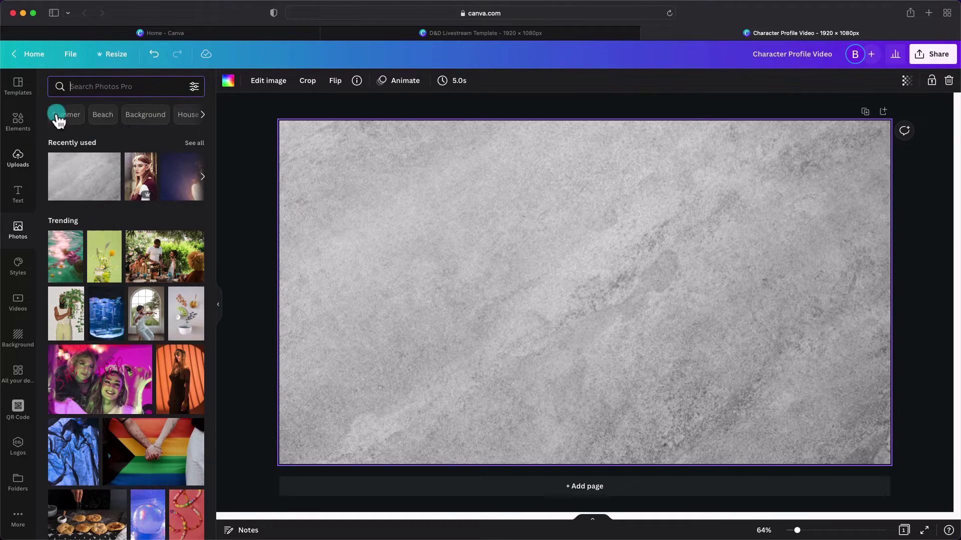
Add a circle frame from Elements, move it to the upper left and enlarge it.
{"action": "left_click", "coordinate": [17, 125]}
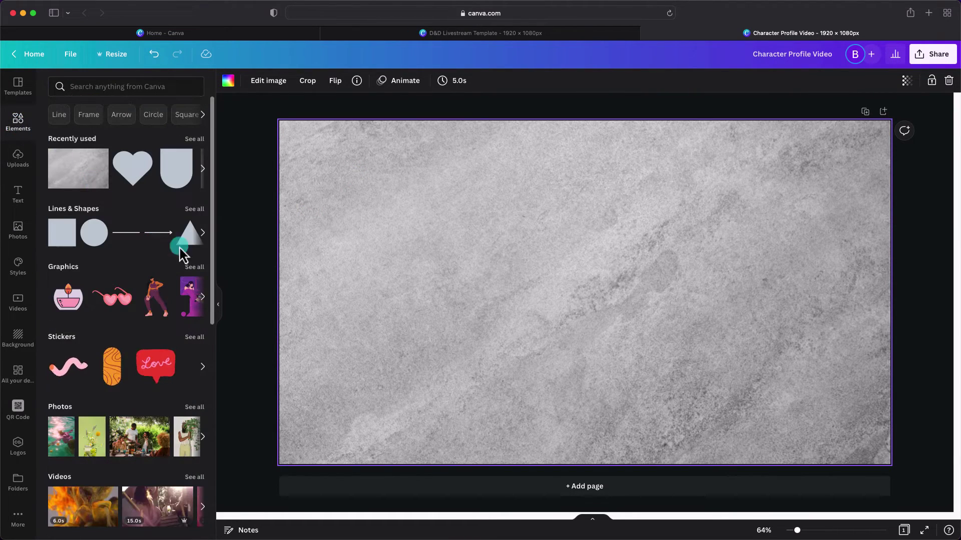
{"action": "scroll", "coordinate": [215, 273], "scroll_direction": "down", "scroll_amount": 10}
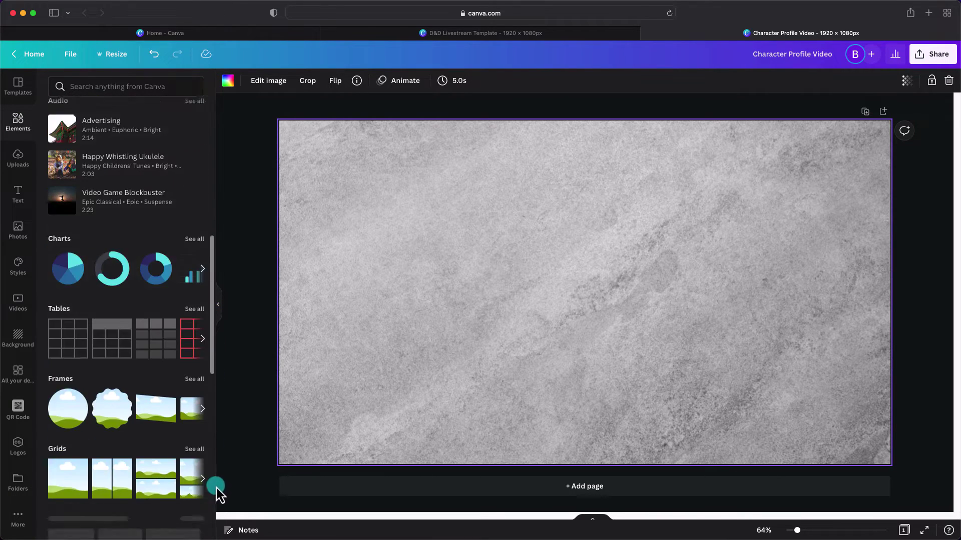
{"action": "scroll", "coordinate": [215, 495], "scroll_direction": "down", "scroll_amount": 5}
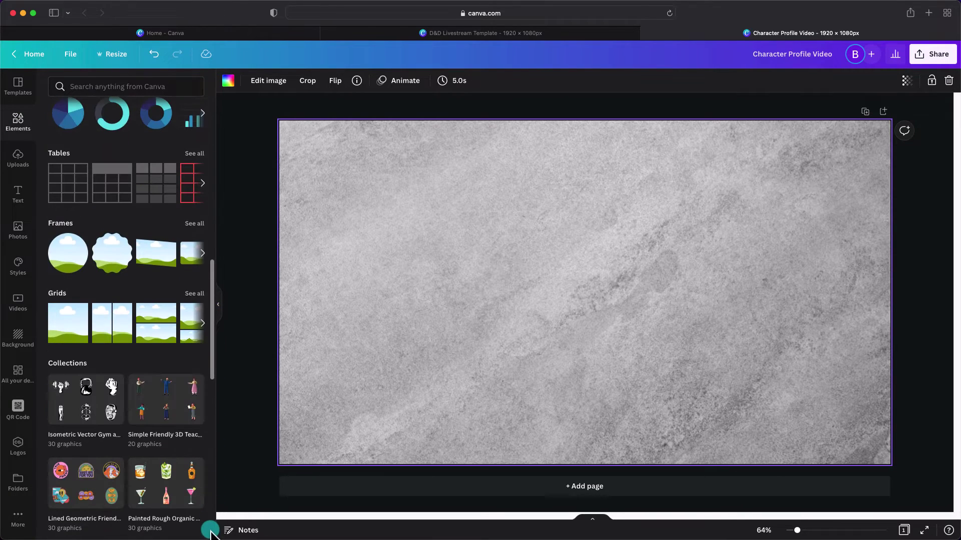
{"action": "left_click", "coordinate": [195, 225]}
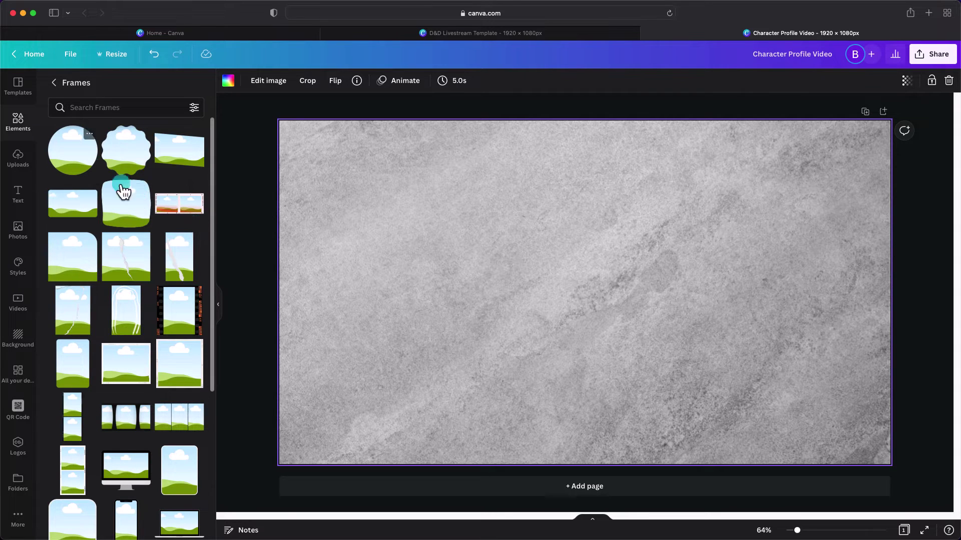
{"action": "left_click", "coordinate": [64, 158]}
{"action": "left_click_drag", "start_coordinate": [597, 266], "coordinate": [393, 211]}
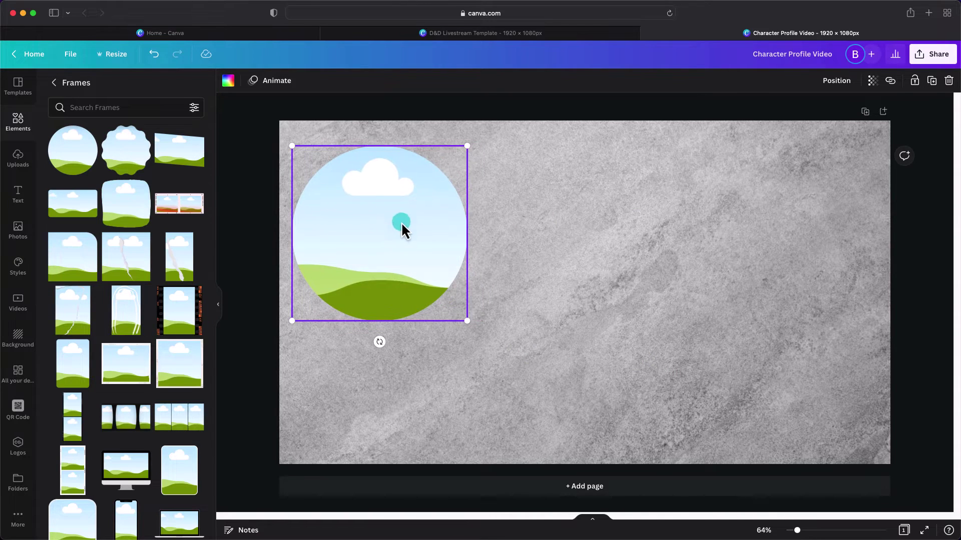
{"action": "left_click_drag", "start_coordinate": [468, 323], "coordinate": [553, 407]}
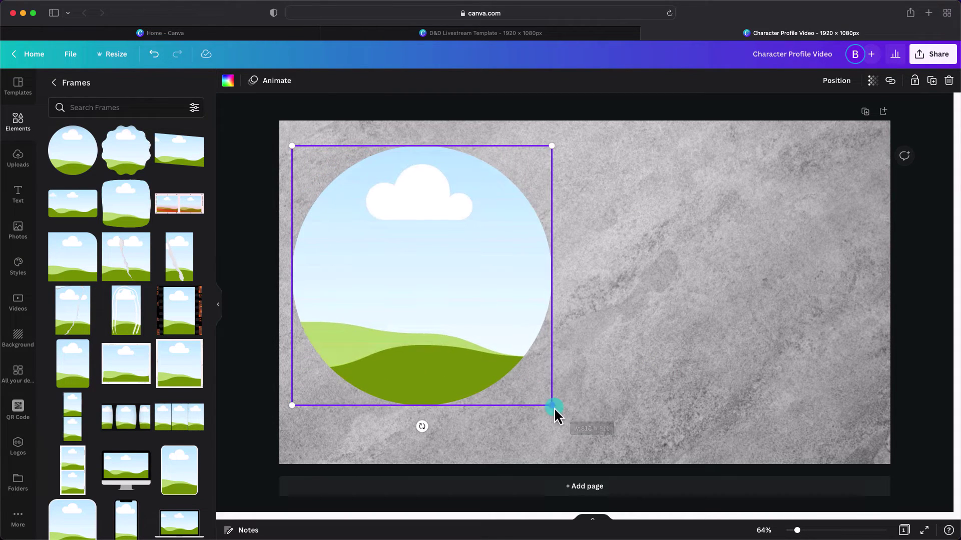
{"action": "mouse_move", "coordinate": [415, 274]}
{"action": "left_mouse_down"}
{"action": "mouse_move", "coordinate": [414, 290]}
{"action": "mouse_move", "coordinate": [423, 290]}
{"action": "left_mouse_up"}
Deselect the circle frame and scroll through the 'warrior' photo results.
{"action": "left_click", "coordinate": [669, 287]}
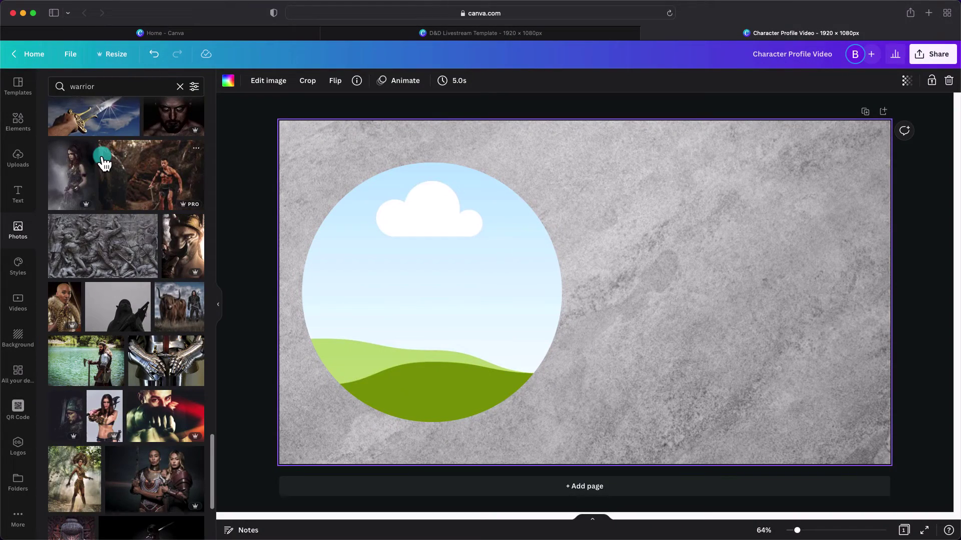
{"action": "scroll", "coordinate": [104, 163], "scroll_direction": "down", "scroll_amount": 20}
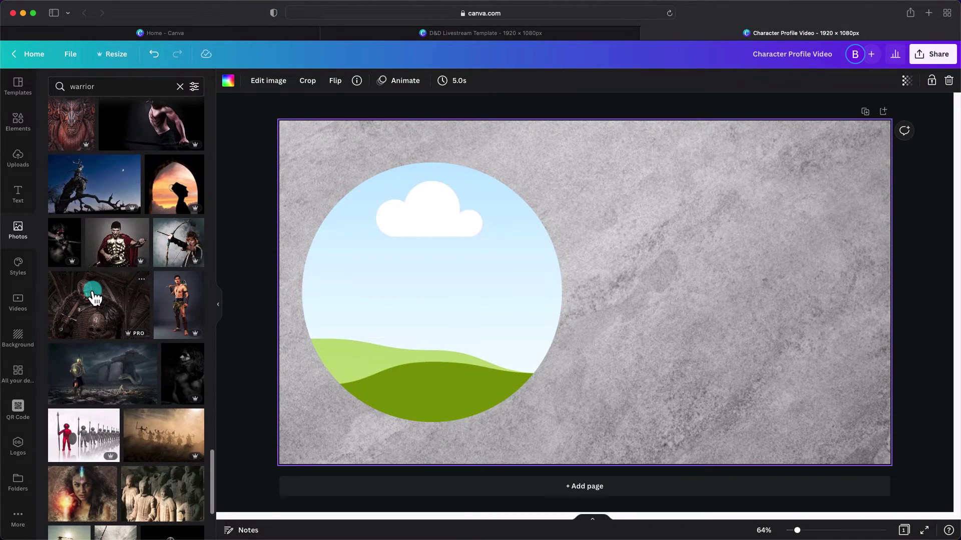
Drop the armoured warrior photo into the circle, then enlarge and reposition it to fill it.
{"action": "left_click_drag", "start_coordinate": [118, 320], "coordinate": [498, 260]}
{"action": "double_click", "coordinate": [399, 268]}
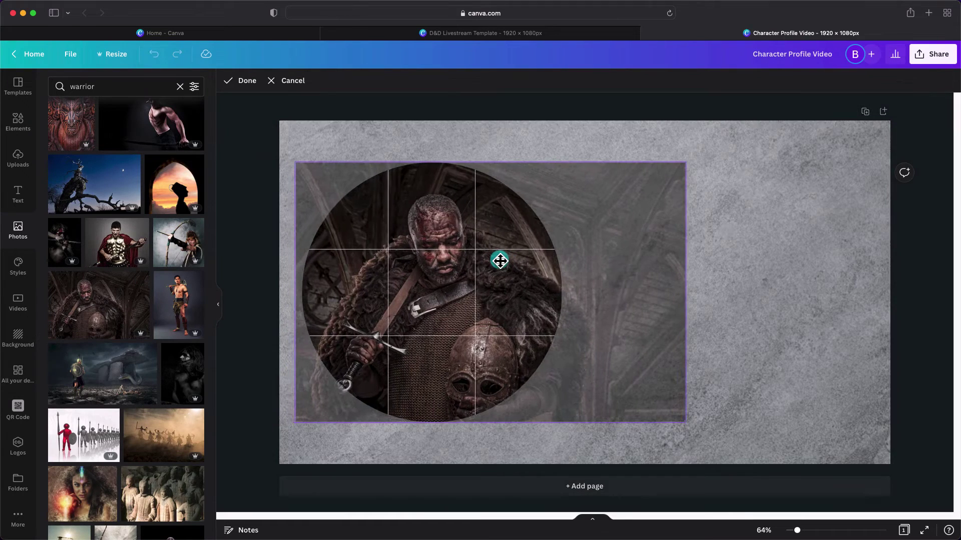
{"action": "left_click_drag", "start_coordinate": [682, 161], "coordinate": [713, 144]}
{"action": "mouse_move", "coordinate": [547, 239]}
{"action": "left_mouse_down"}
{"action": "mouse_move", "coordinate": [532, 230]}
{"action": "mouse_move", "coordinate": [549, 223]}
{"action": "left_mouse_up"}
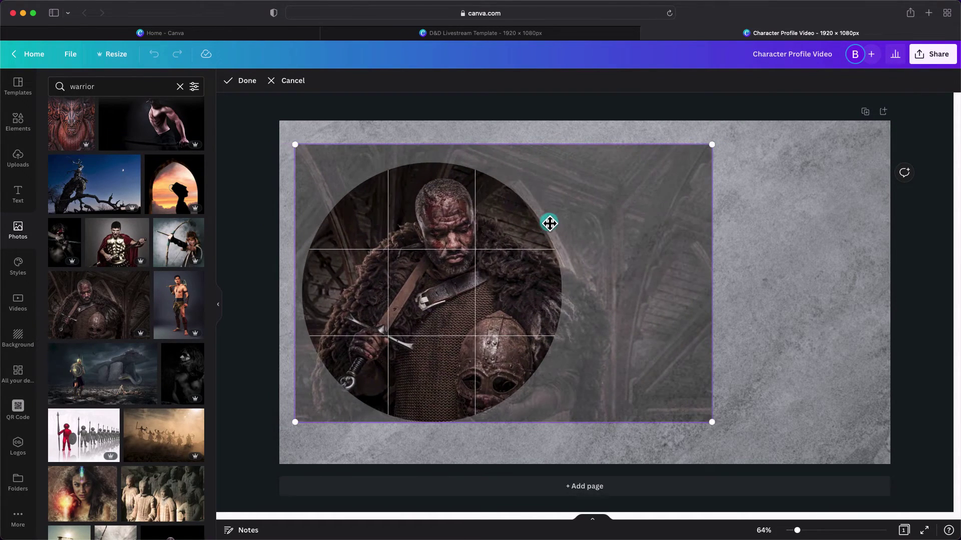
{"action": "left_click", "coordinate": [502, 140]}
{"action": "left_click", "coordinate": [614, 210]}
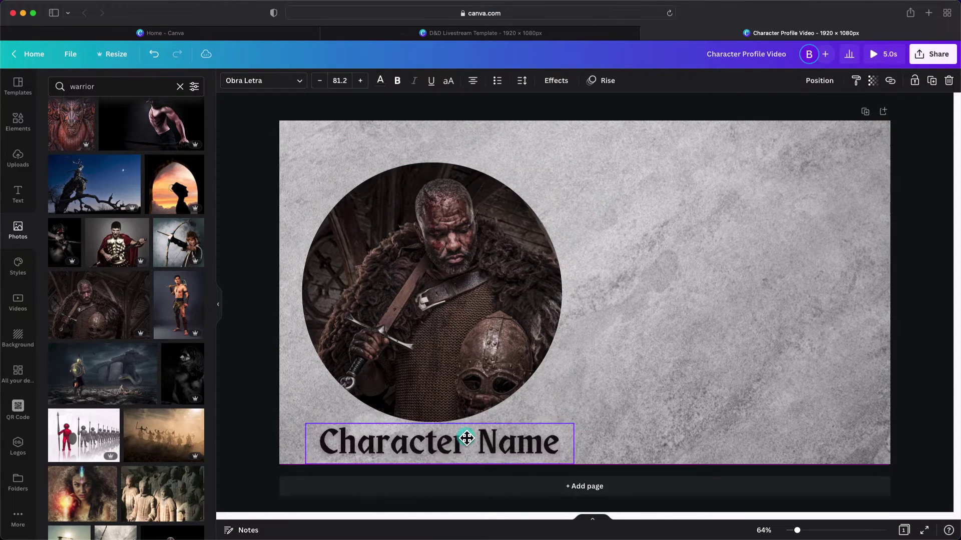
Copy the Character Name title to the upper right, left-aligned, and retype it as 'STR'.
{"action": "left_click", "coordinate": [434, 336], "text": "shift"}
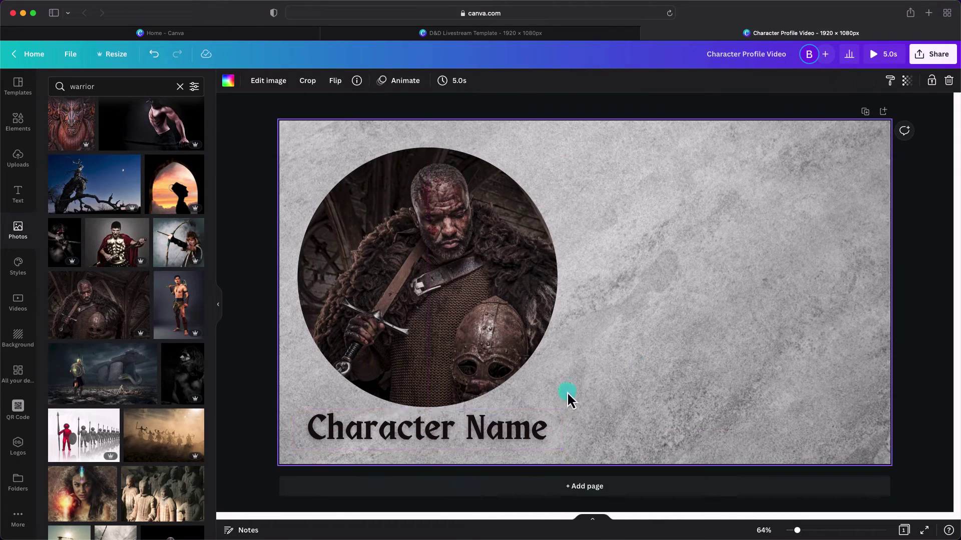
{"action": "left_click", "coordinate": [435, 429]}
{"action": "left_click_drag", "start_coordinate": [498, 414], "coordinate": [749, 192]}
{"action": "left_click", "coordinate": [472, 80]}
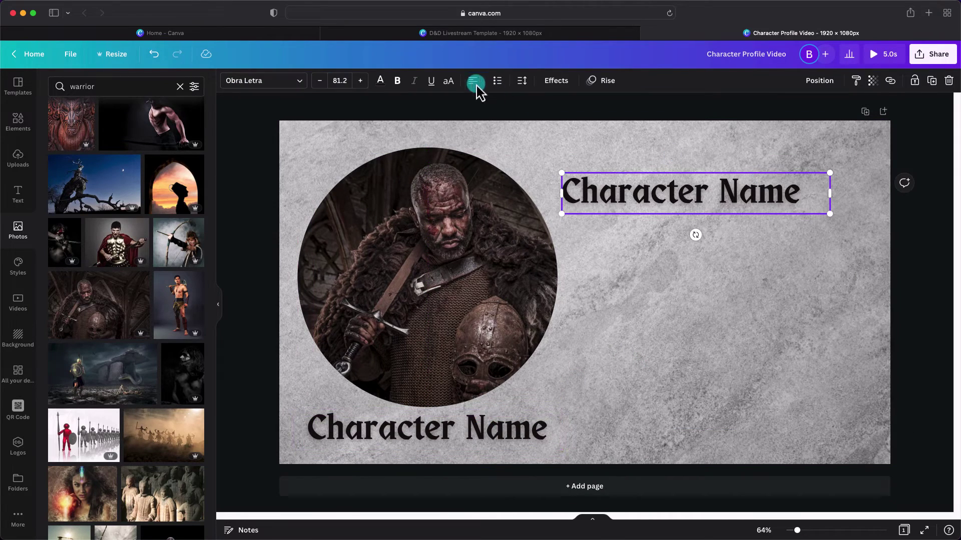
{"action": "double_click", "coordinate": [678, 189]}
{"action": "type", "text": "STR"}
Add 'DEX' and 'CON' labels below STR, widening CON to fit on one line.
{"action": "left_click_drag", "start_coordinate": [830, 194], "coordinate": [638, 325]}
{"action": "double_click", "coordinate": [596, 243]}
{"action": "type", "text": "DEX"}
{"action": "double_click", "coordinate": [593, 299]}
{"action": "type", "text": "CON"}
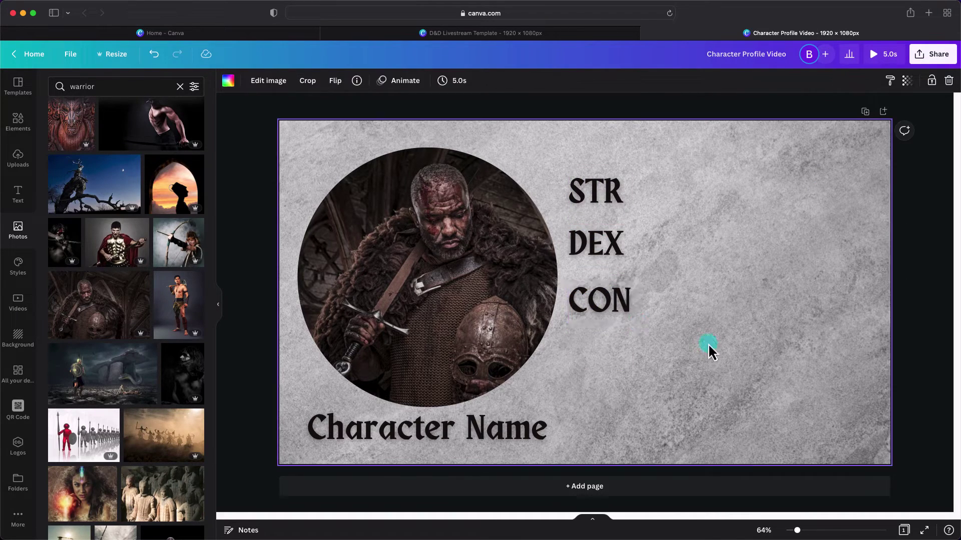
{"action": "left_click_drag", "start_coordinate": [707, 343], "coordinate": [558, 161]}
{"action": "left_click", "coordinate": [833, 81]}
{"action": "left_click", "coordinate": [614, 195]}
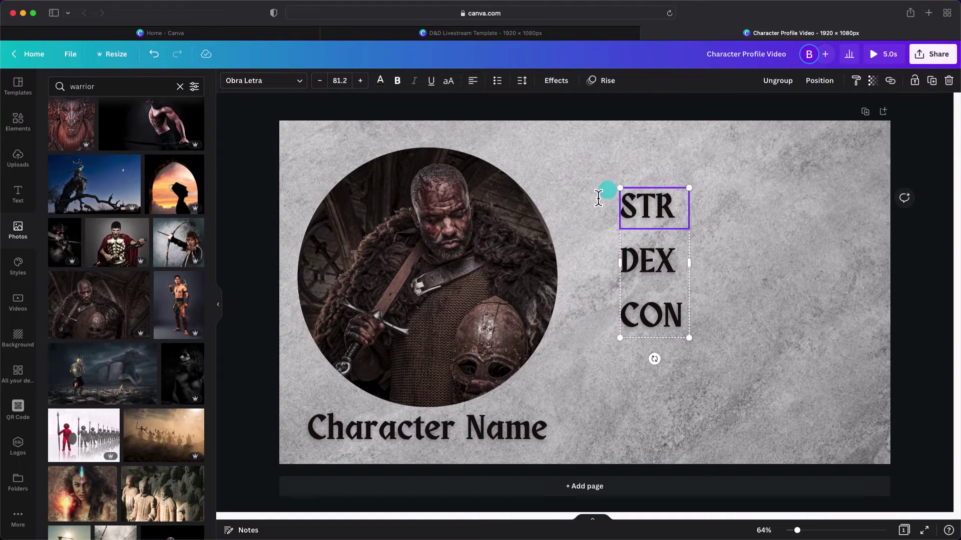
Duplicate the STR/DEX/CON column to the right for the INT/WIS/CHA labels.
{"action": "left_click_drag", "start_coordinate": [607, 195], "coordinate": [777, 204]}
{"action": "left_click", "coordinate": [627, 206]}
{"action": "double_click", "coordinate": [758, 220]}
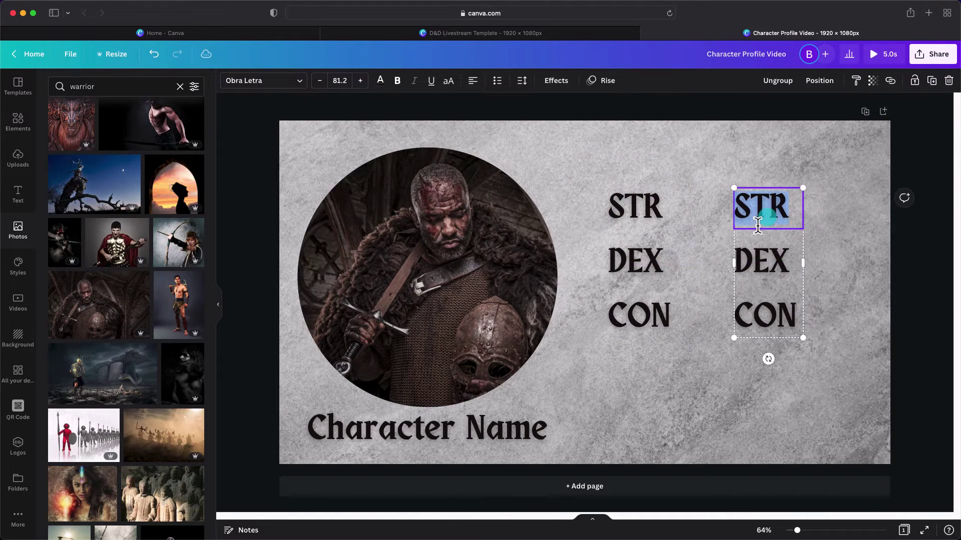
{"action": "type", "text": "CHA"}
{"action": "left_click", "coordinate": [667, 153]}
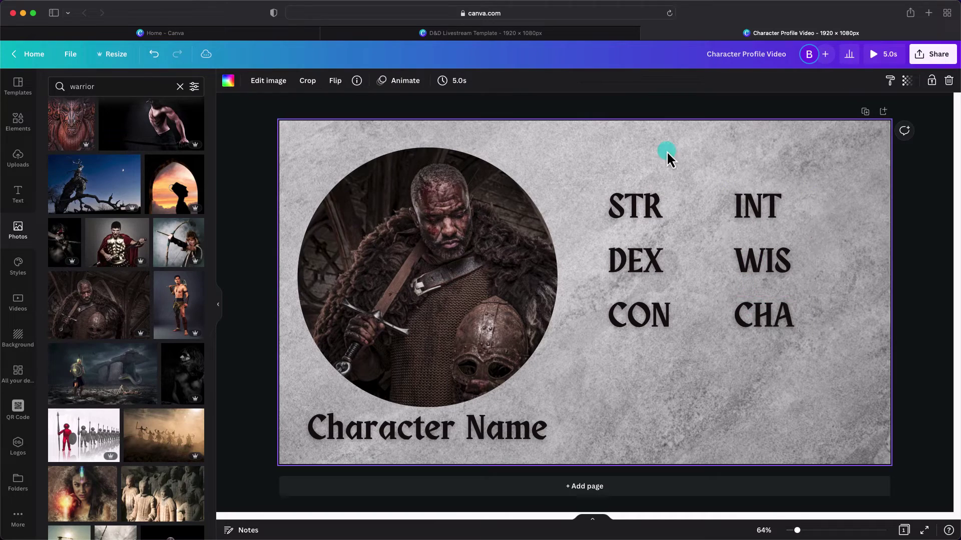
Copy the title to the bottom right and retype it as 'Race Class #'.
{"action": "left_click_drag", "start_coordinate": [421, 445], "coordinate": [766, 425]}
{"action": "double_click", "coordinate": [750, 427]}
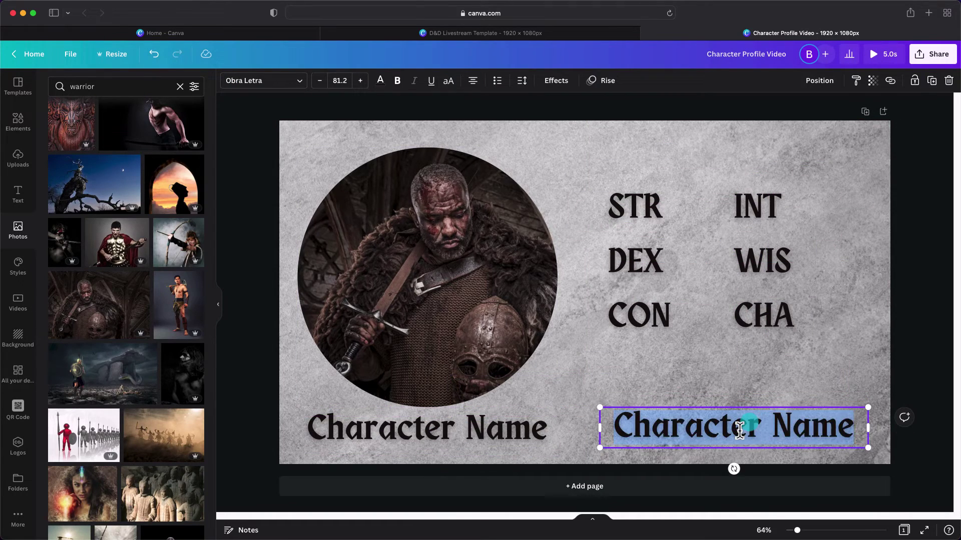
{"action": "type", "text": "Race Class #"}
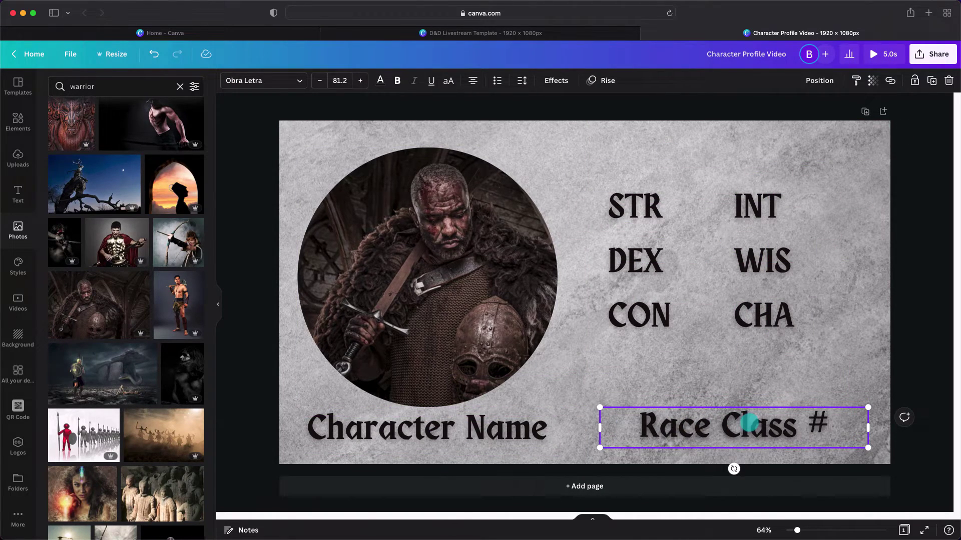